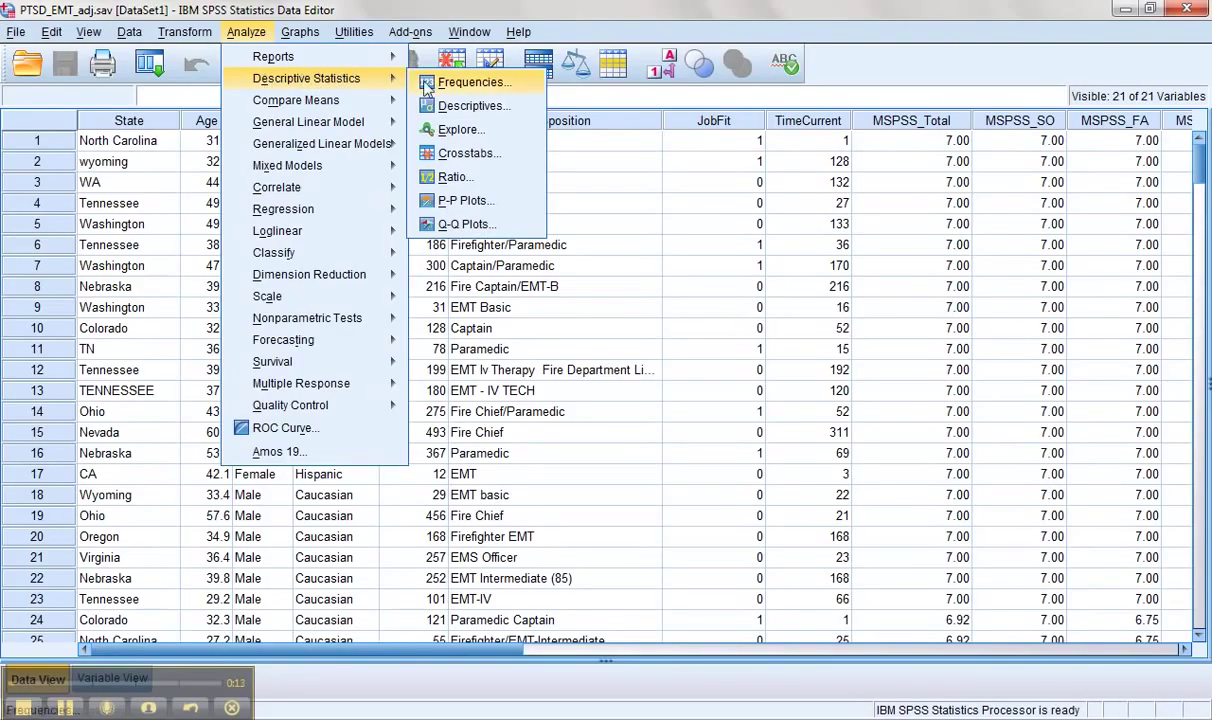
# - Start an Explore analysis with MSPSS_Total, PTCI_NCW and CESD as the dependent variables
pyautogui.click(458, 130)
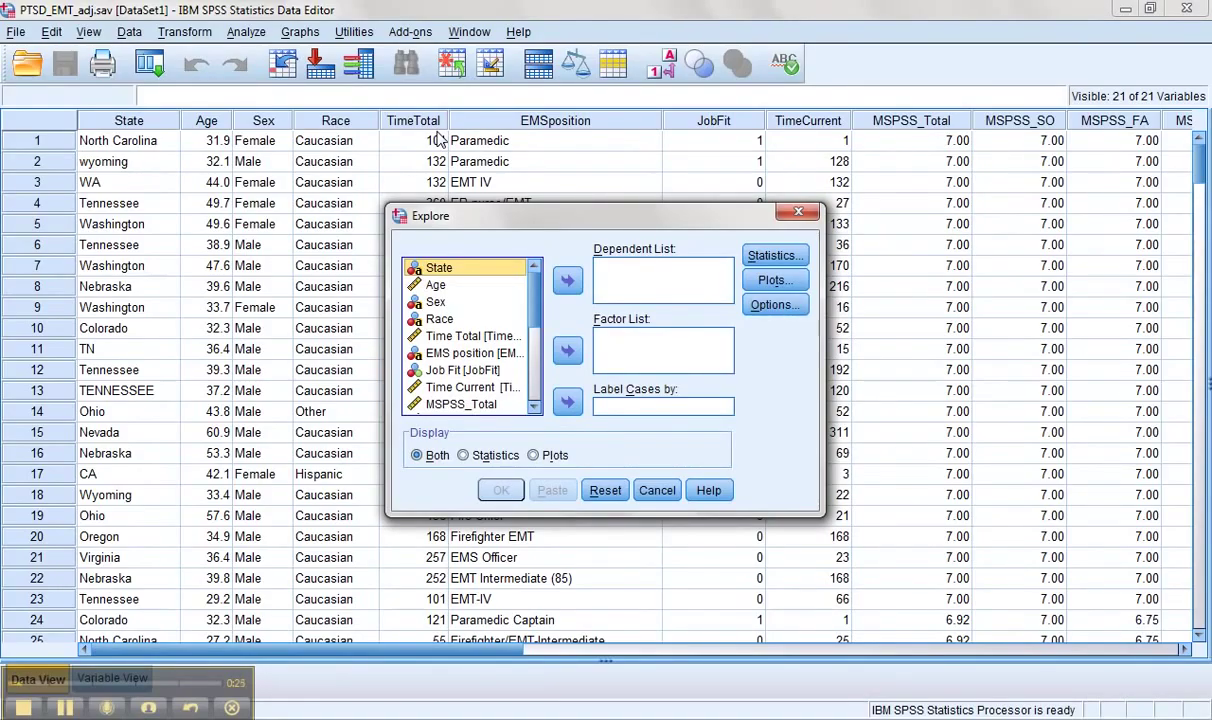
pyautogui.moveTo(534, 300); pyautogui.dragTo(534, 325)
pyautogui.click(443, 331)
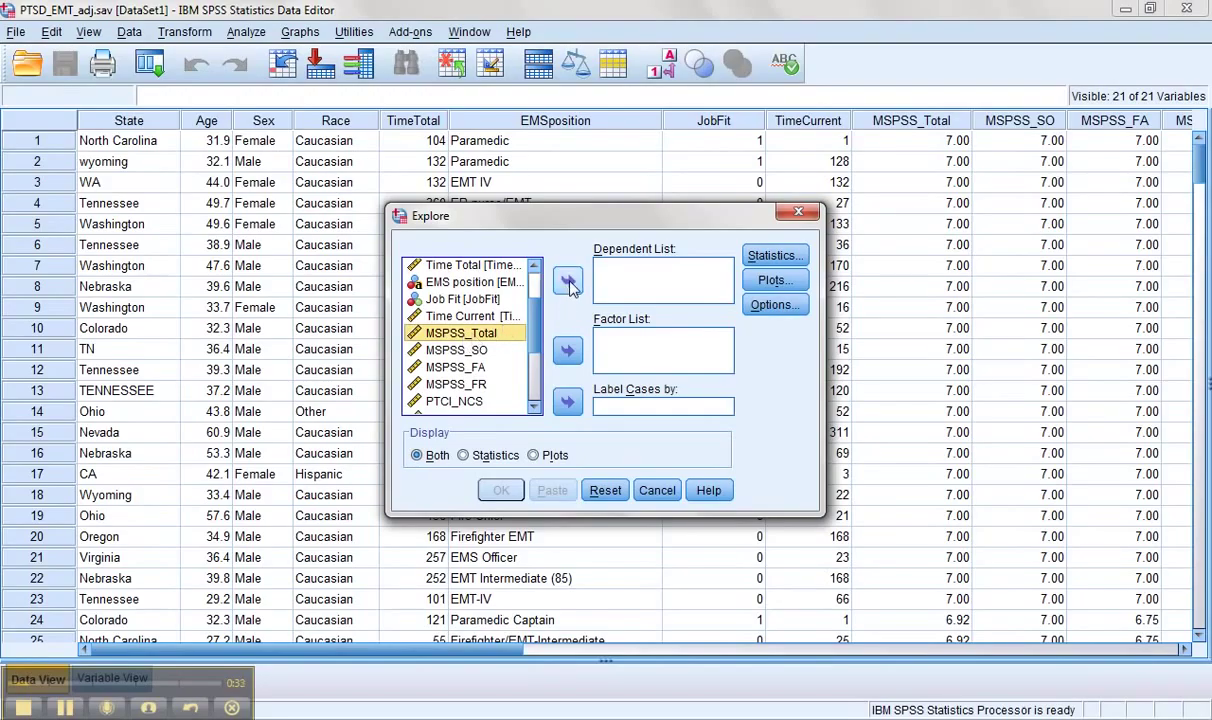
pyautogui.click(568, 283)
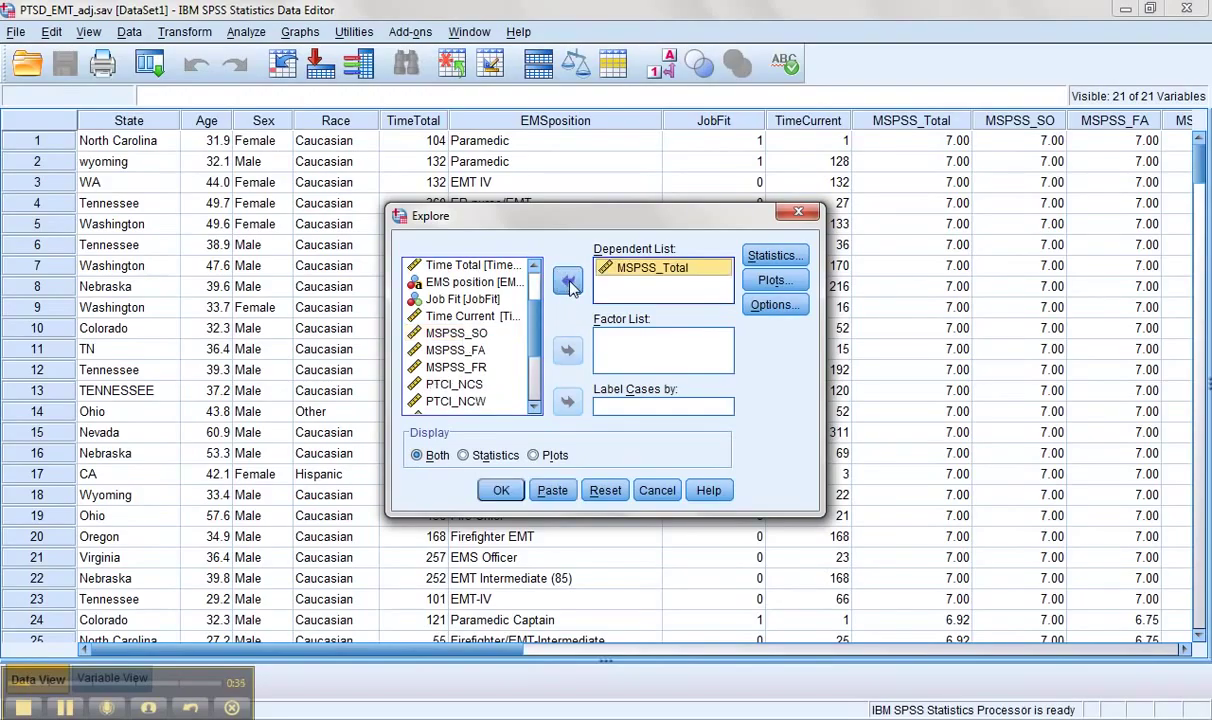
pyautogui.click(460, 401)
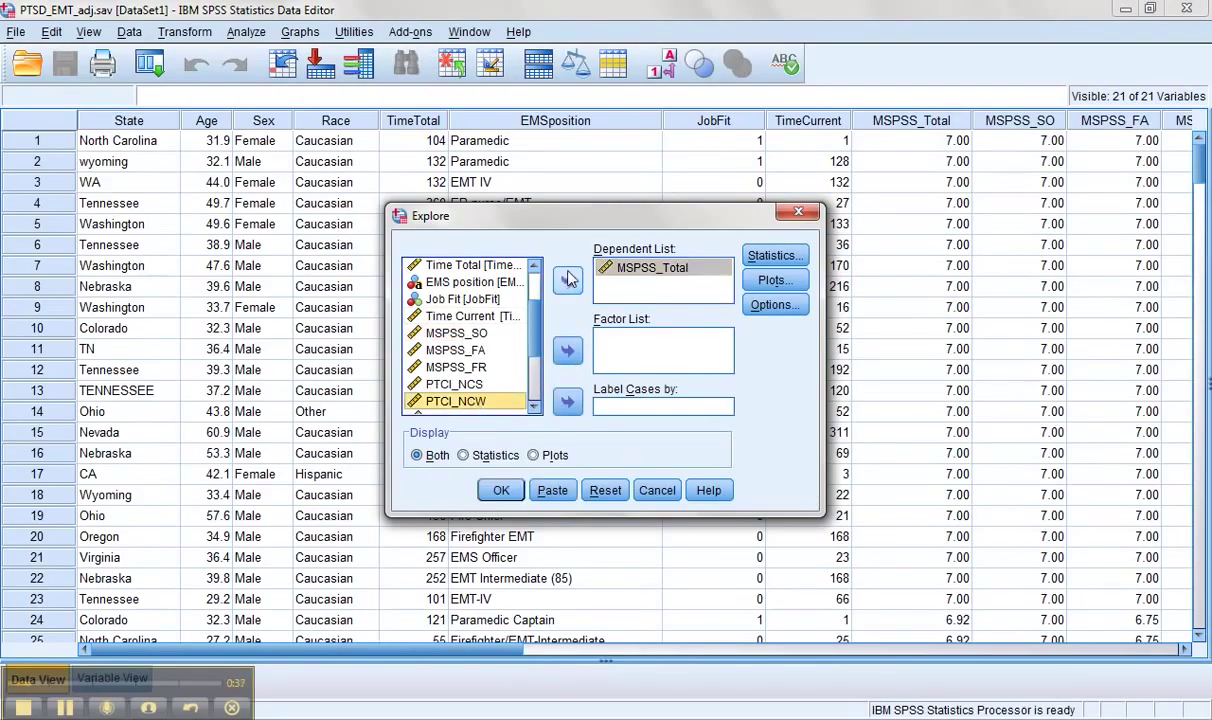
pyautogui.click(567, 281)
pyautogui.moveTo(534, 305); pyautogui.dragTo(537, 360)
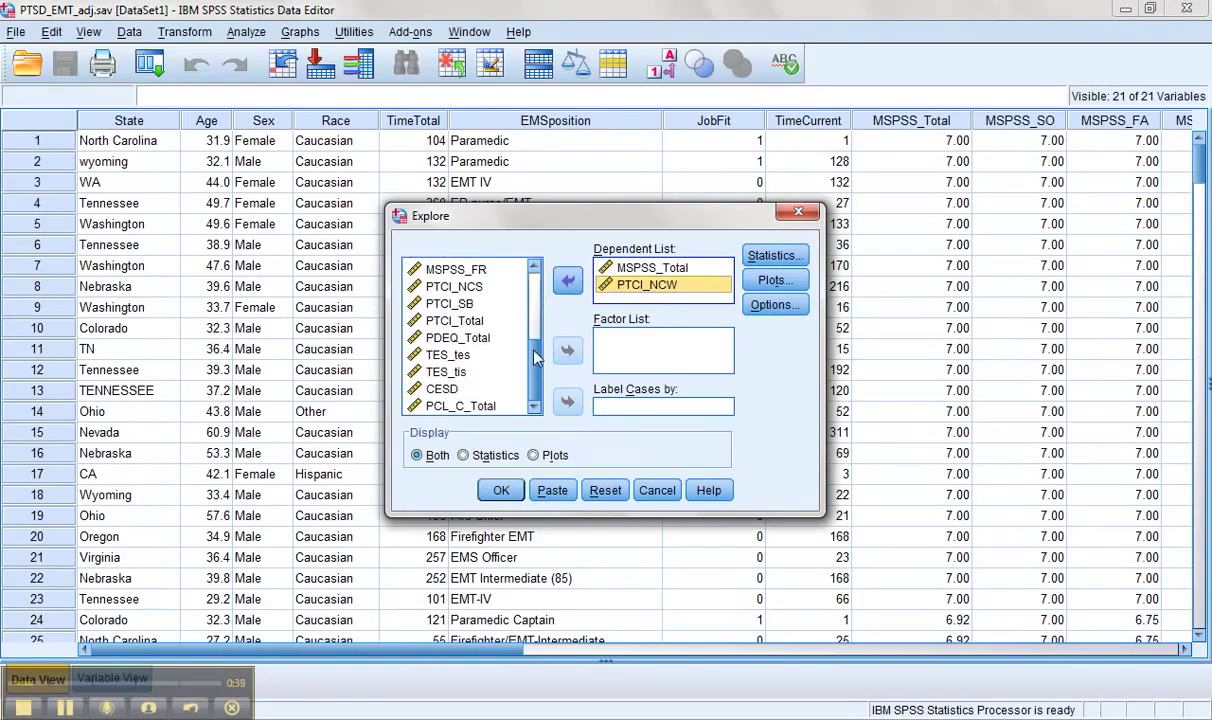
pyautogui.click(430, 371)
pyautogui.click(445, 390)
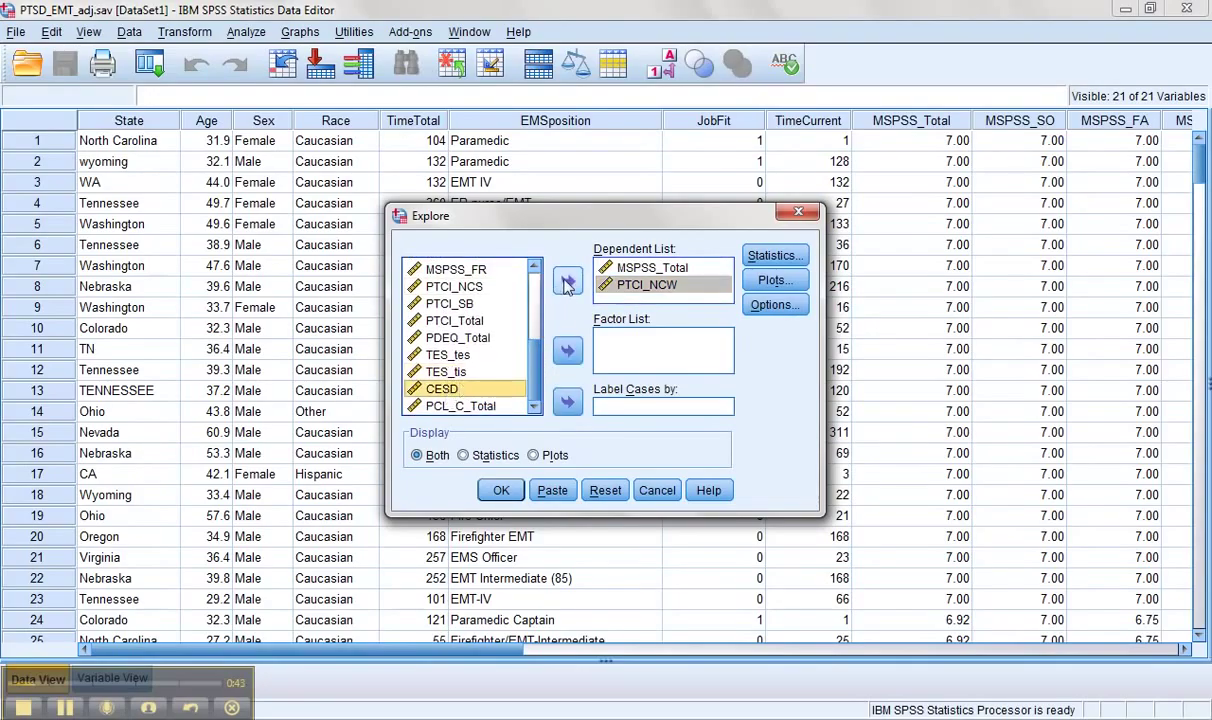
pyautogui.click(567, 283)
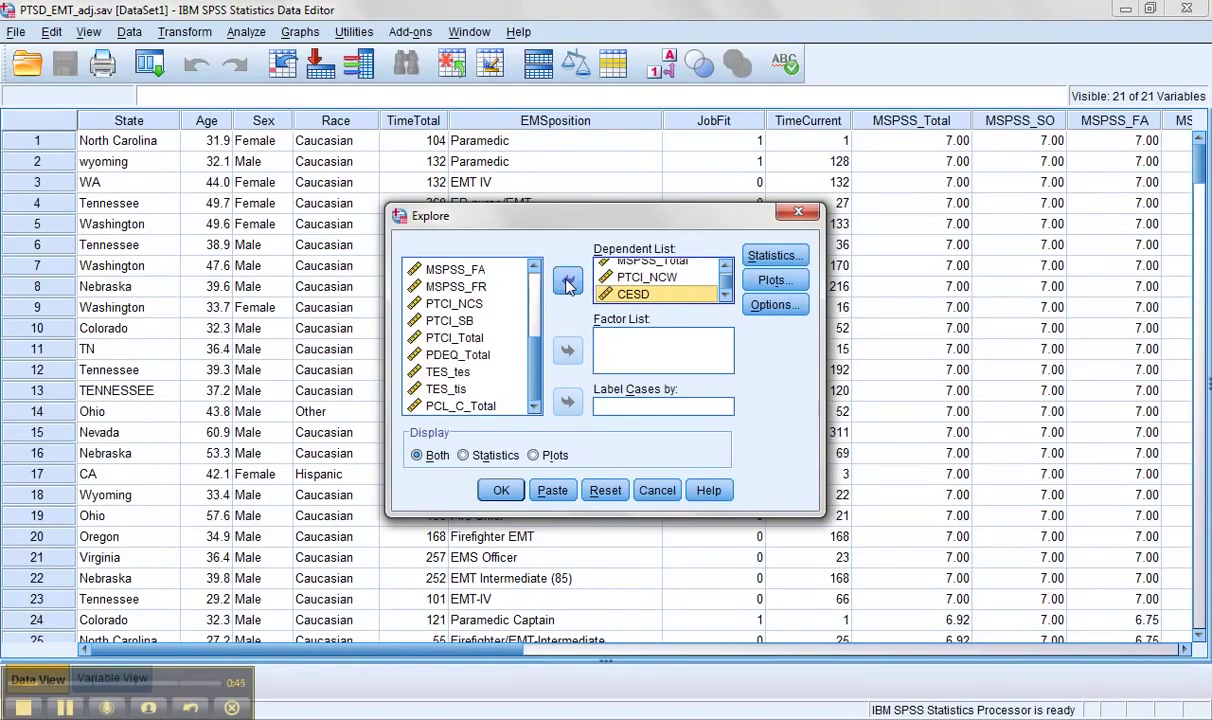
# - Keep descriptives with a 95% confidence interval, and request histograms and normality plots with tests instead of stem-and-leaf plots
pyautogui.click(772, 256)
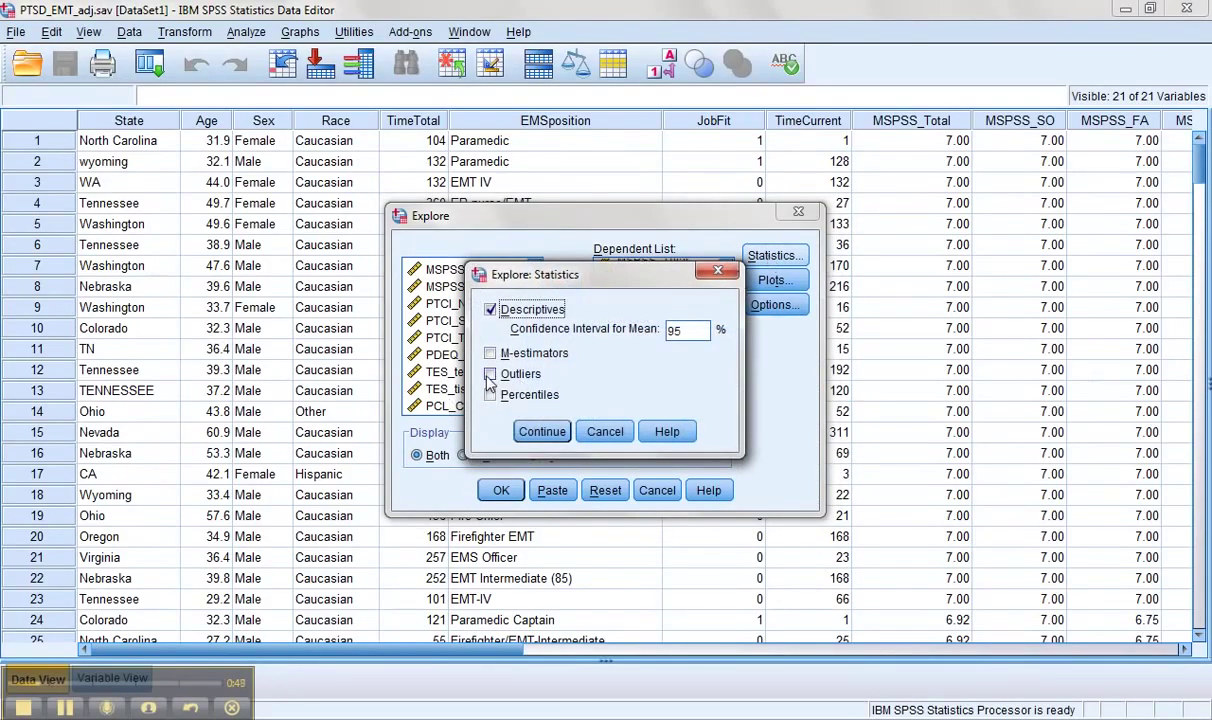
pyautogui.click(542, 431)
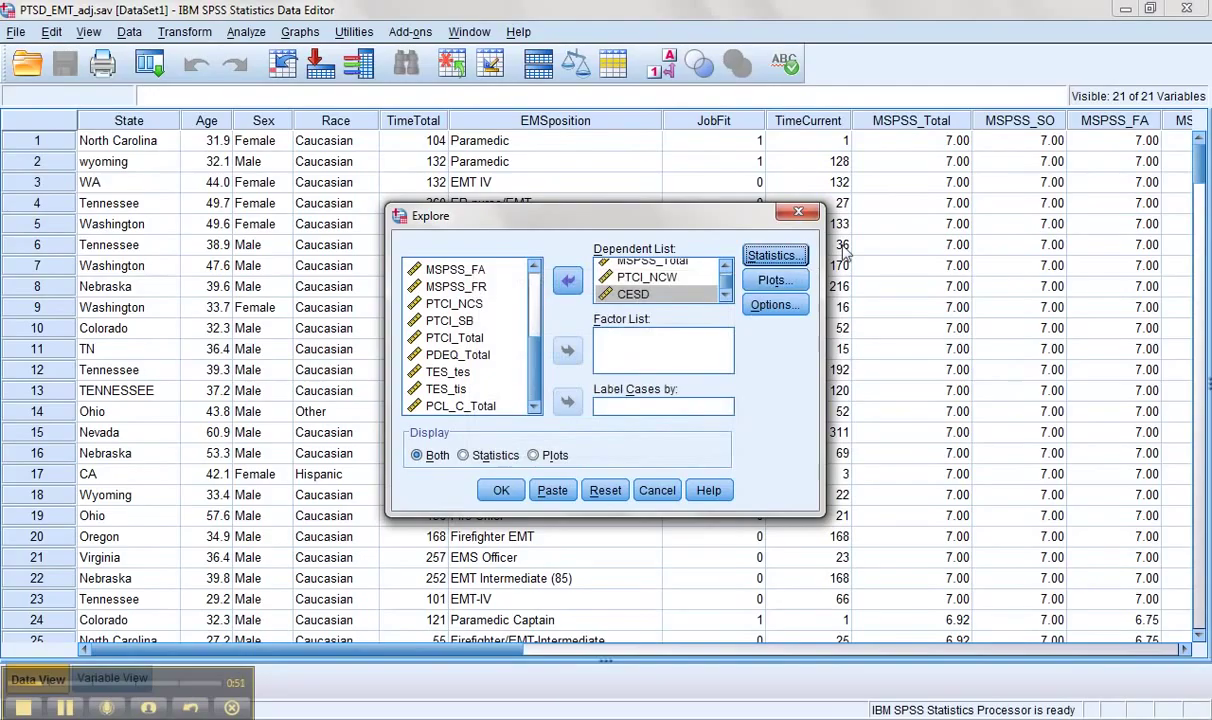
pyautogui.click(775, 280)
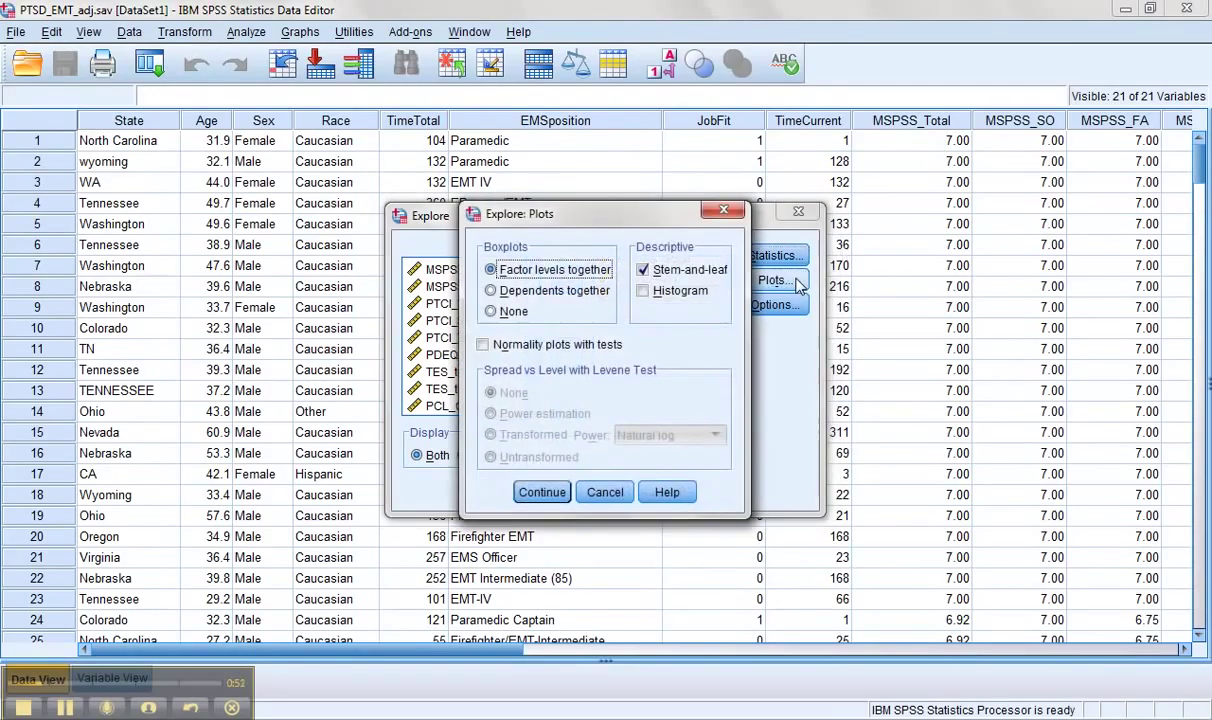
pyautogui.click(643, 271)
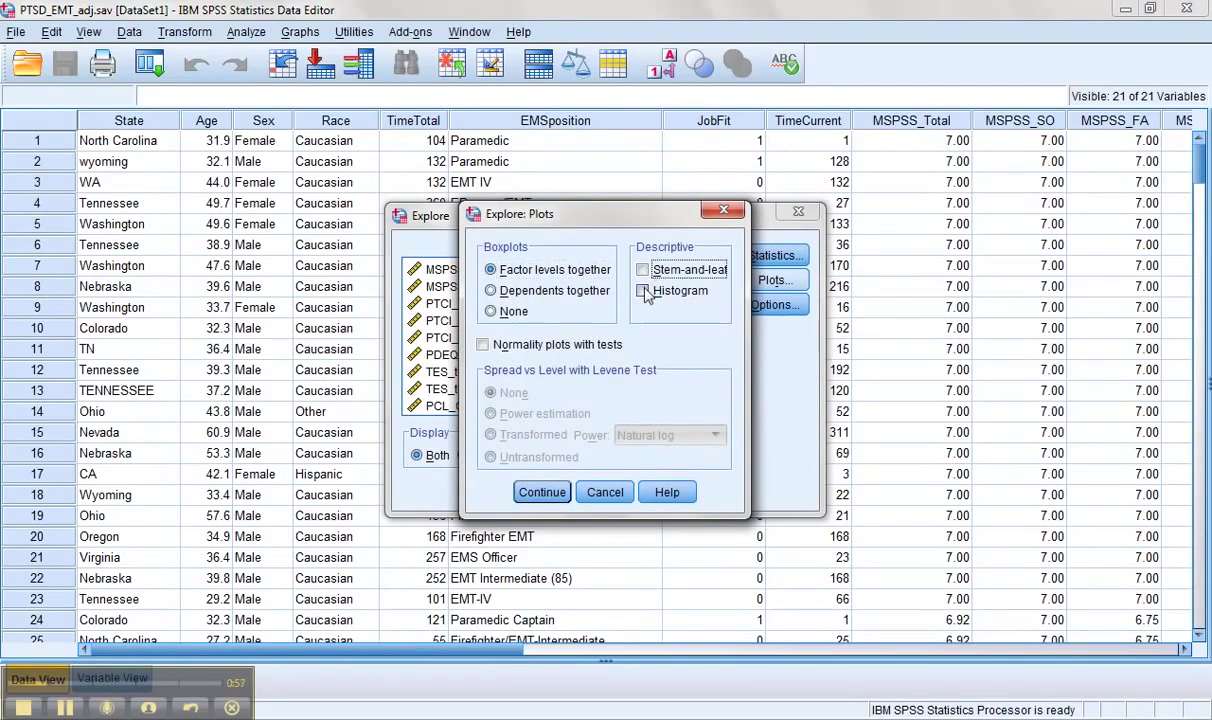
pyautogui.click(643, 291)
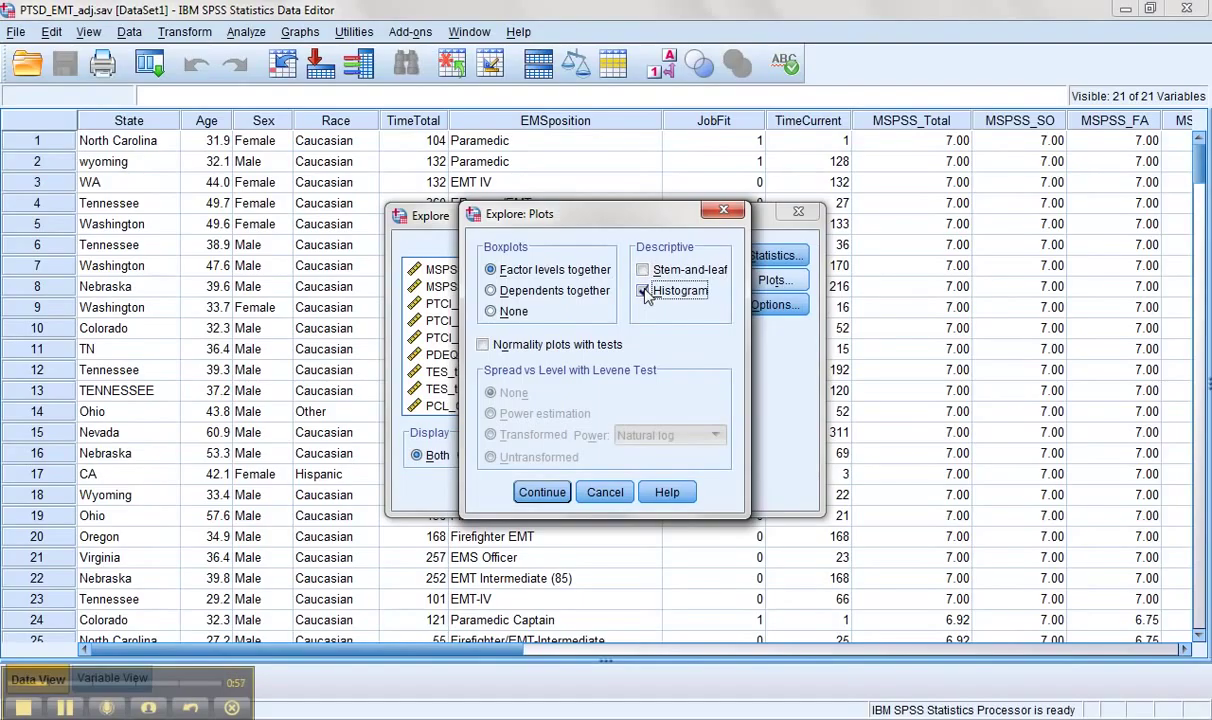
pyautogui.click(485, 346)
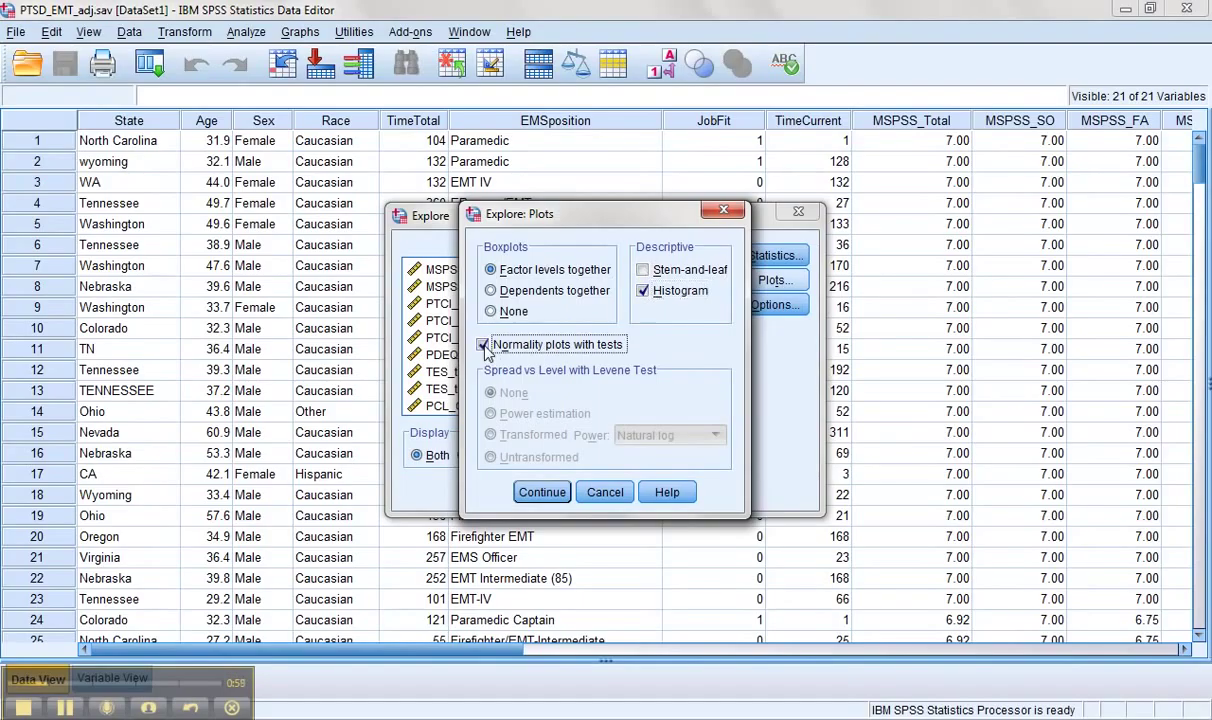
pyautogui.click(541, 492)
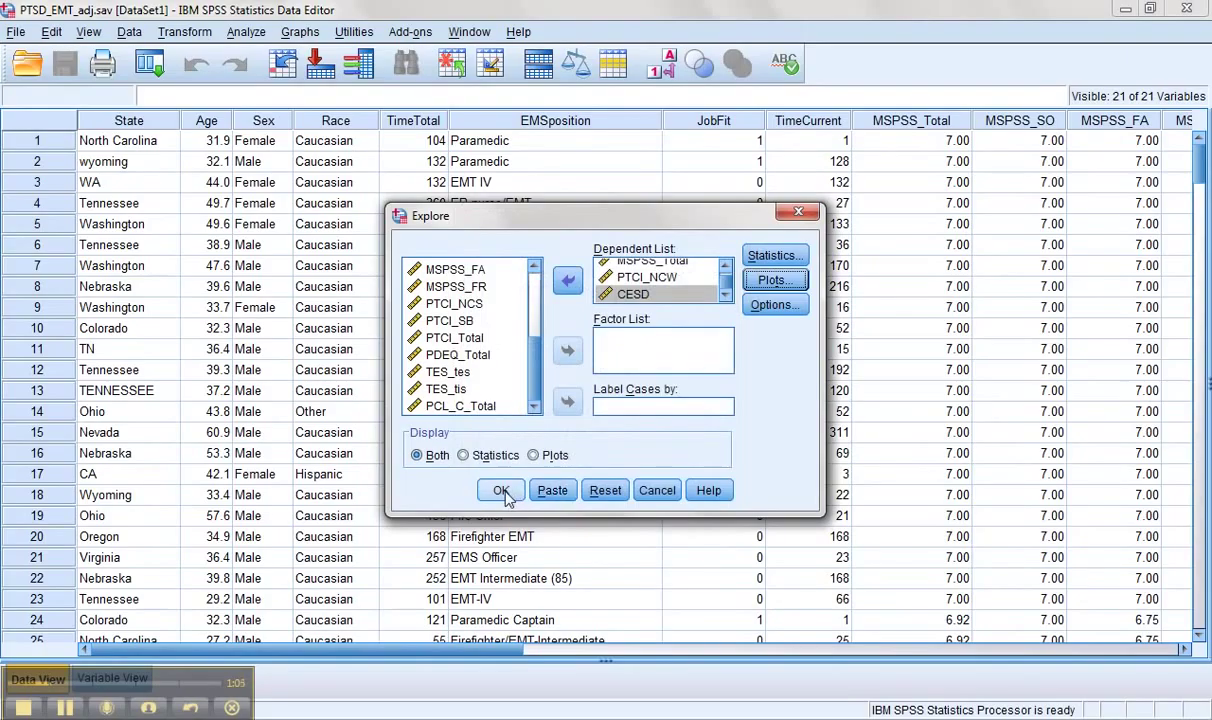
# - Keep missing cases excluded listwise and run the Explore analysis
pyautogui.click(772, 306)
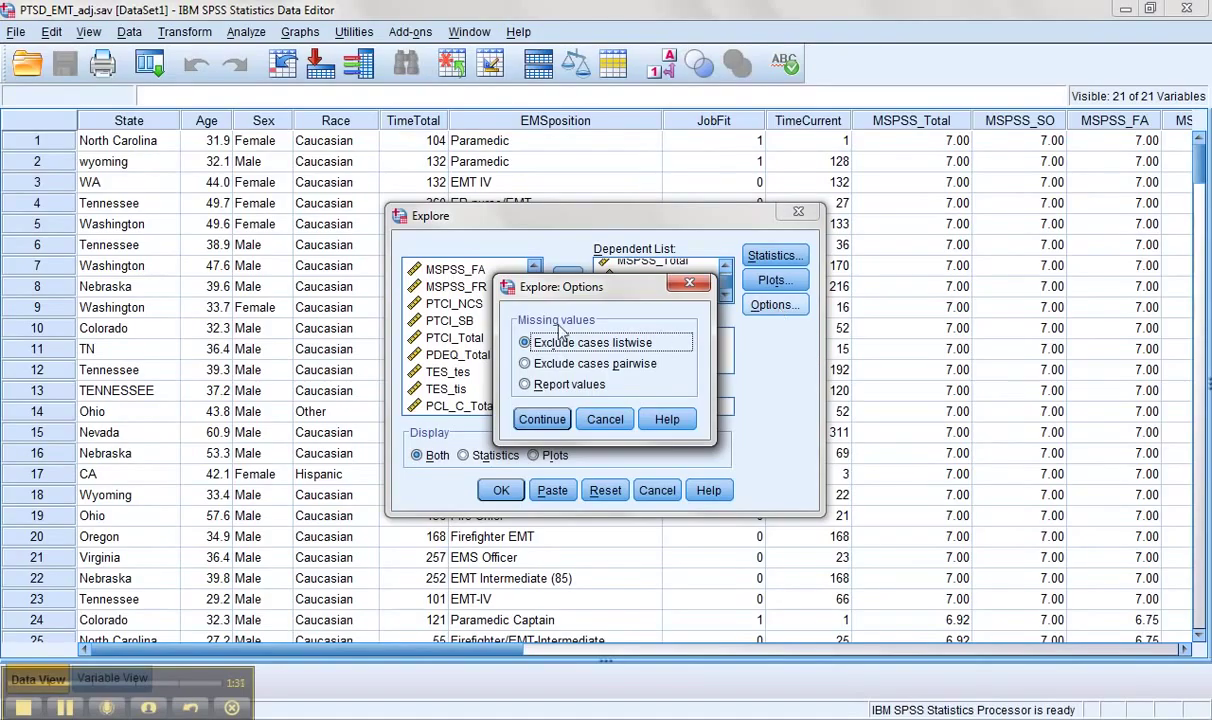
pyautogui.click(542, 420)
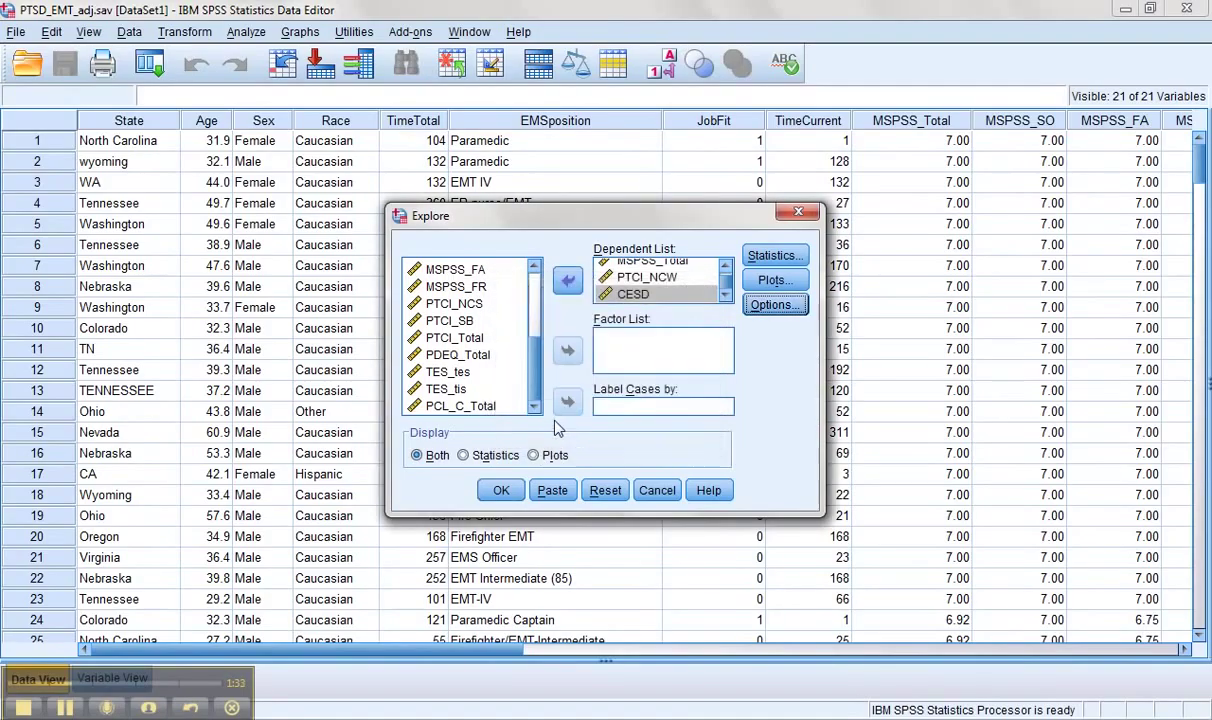
pyautogui.scroll(1, 690, 272)
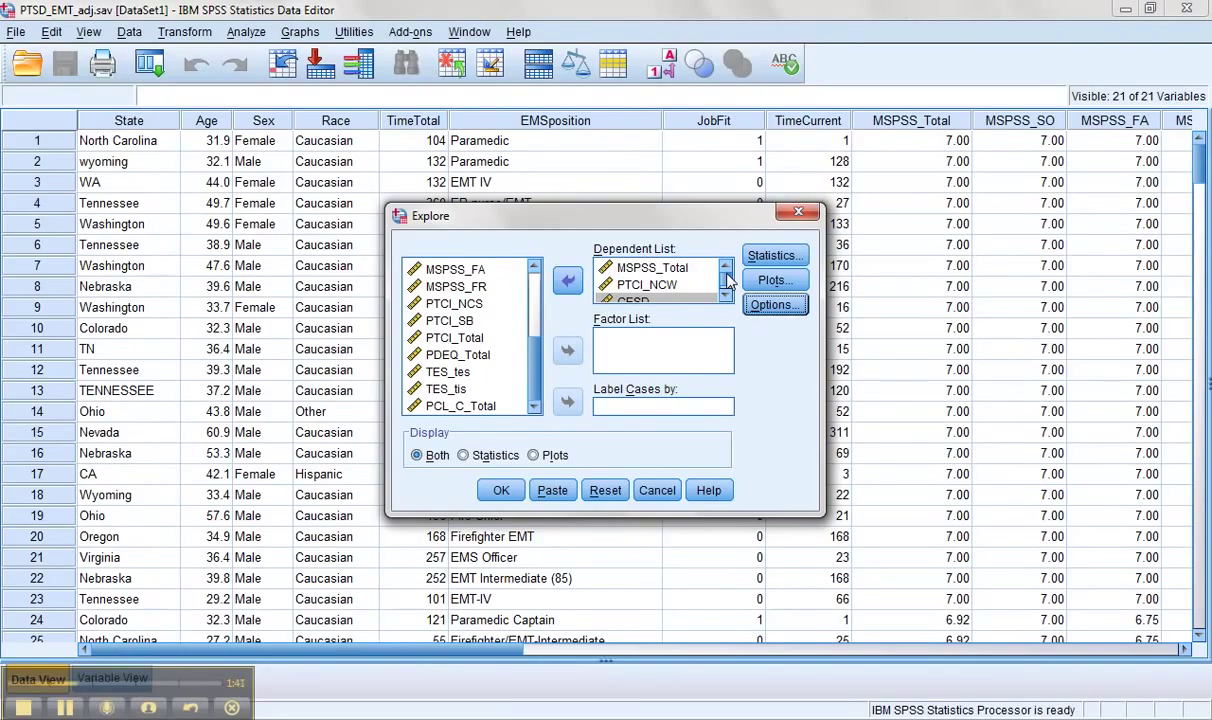
pyautogui.click(502, 491)
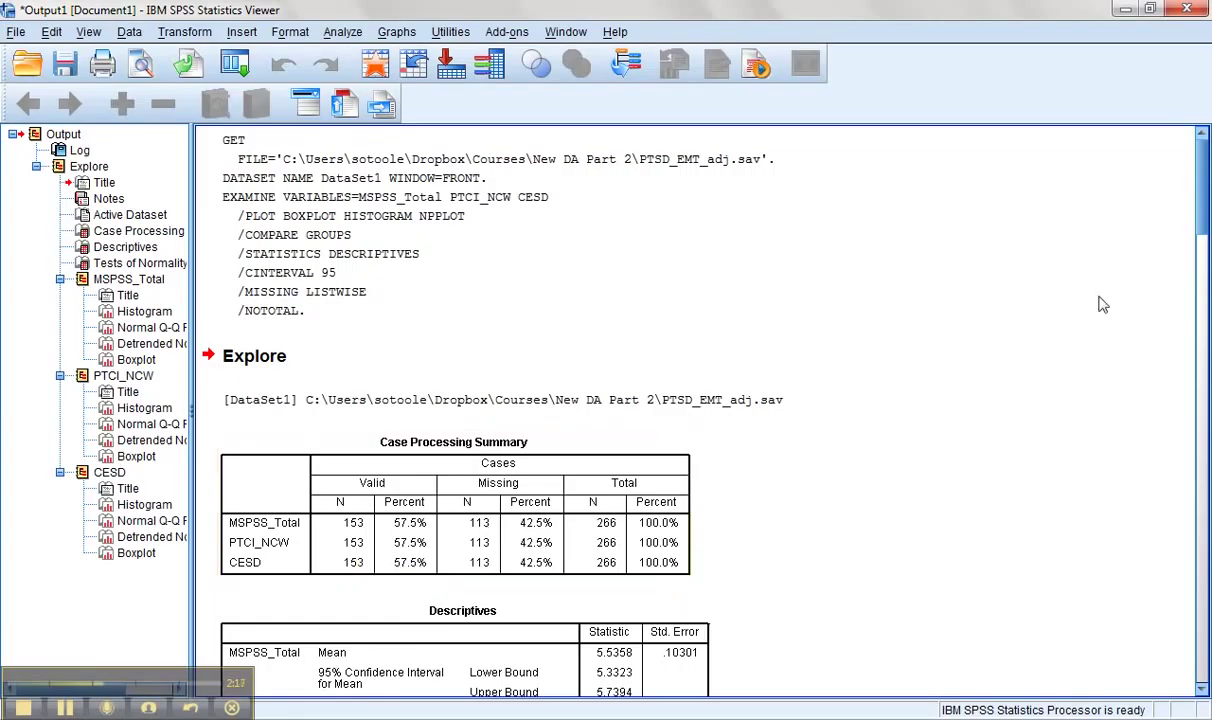
# - Examine the case processing summary, the descriptives with skewness and kurtosis for each variable, and the tests of normality
pyautogui.scroll(-1, 1206, 213)
pyautogui.moveTo(1206, 213); pyautogui.dragTo(1206, 245)
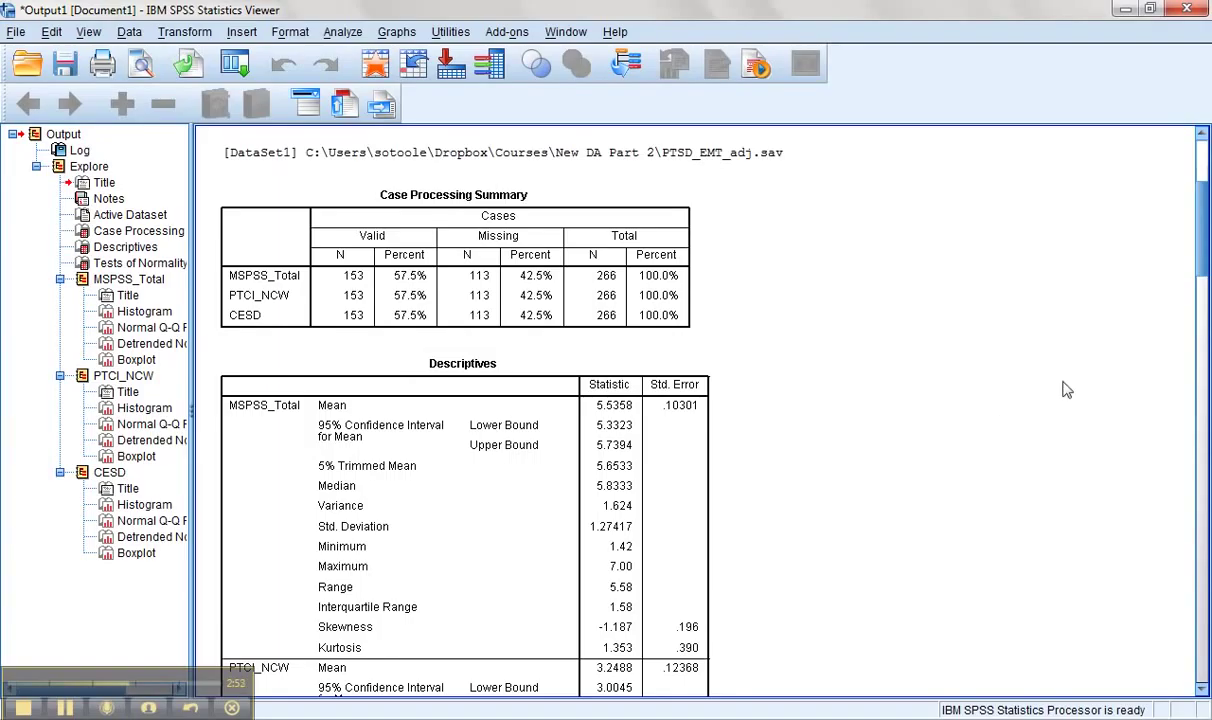
pyautogui.moveTo(1205, 240); pyautogui.dragTo(1205, 296)
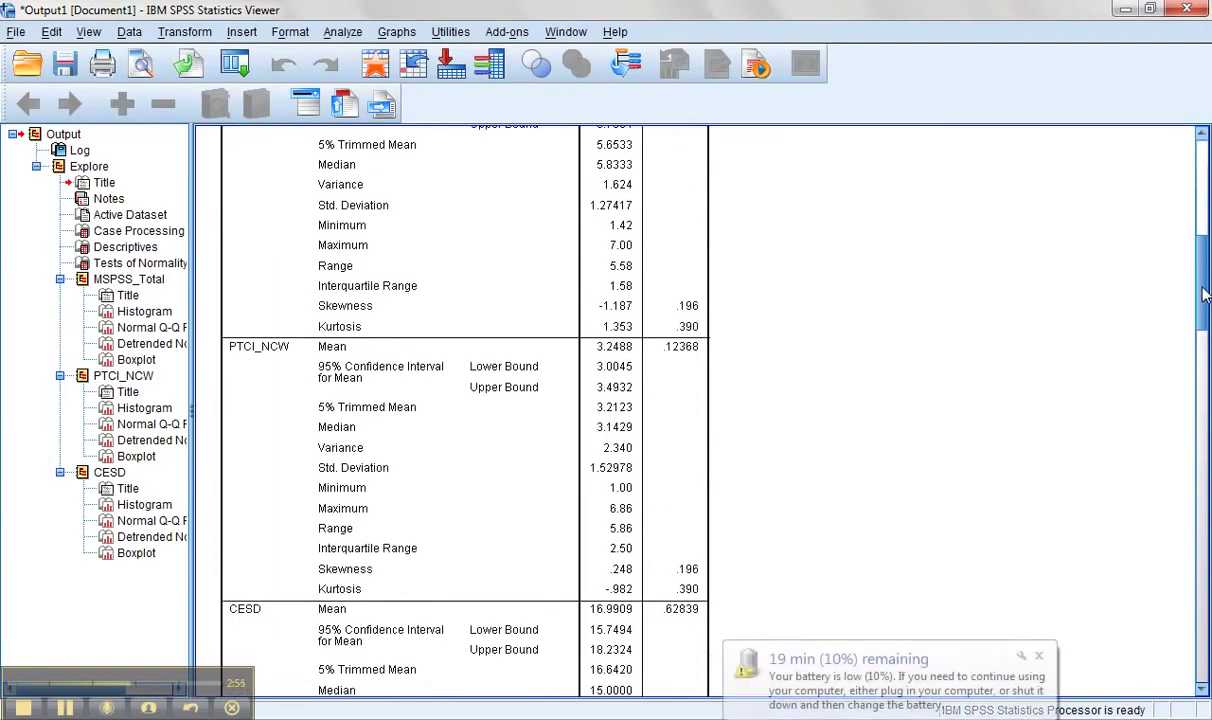
pyautogui.click(1038, 656)
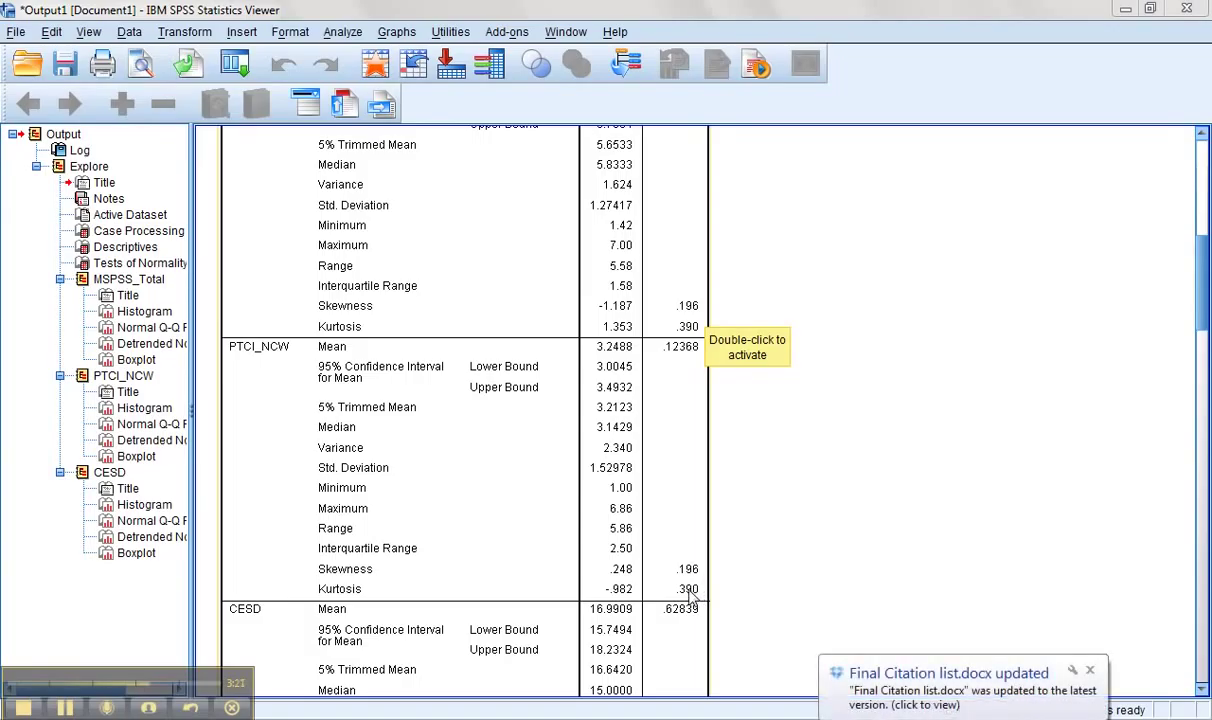
pyautogui.scroll(-1, 1204, 330)
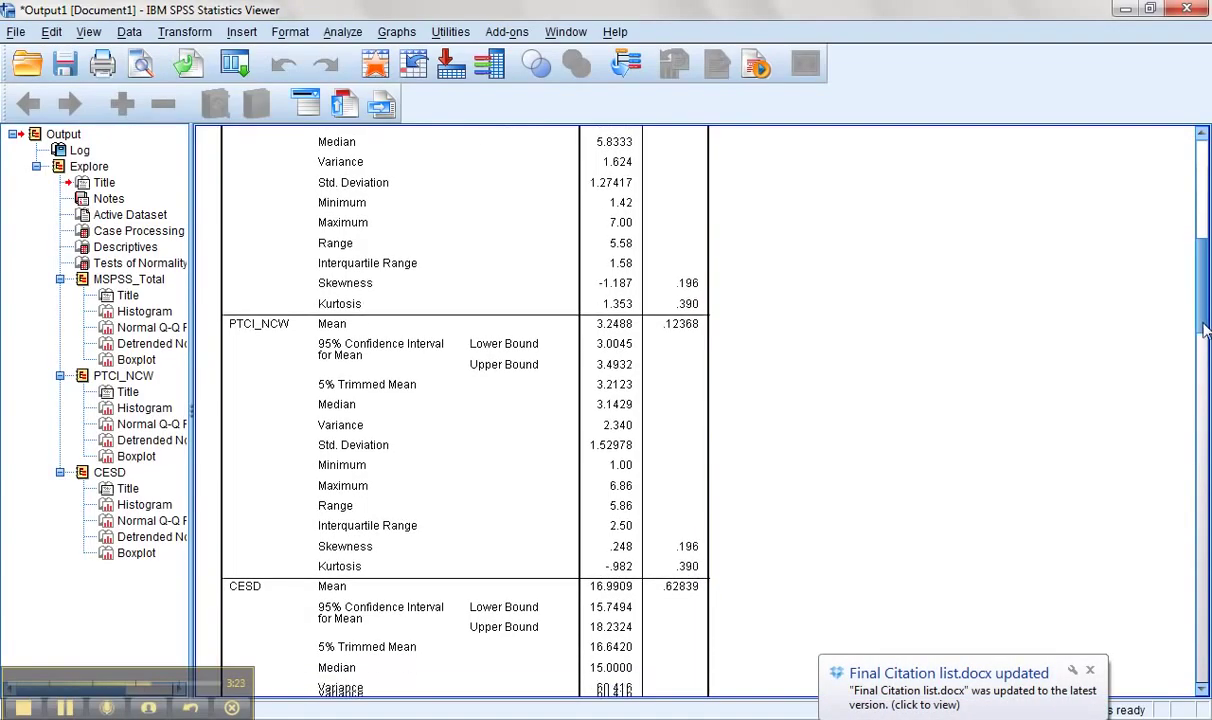
pyautogui.moveTo(1204, 330); pyautogui.dragTo(1208, 376)
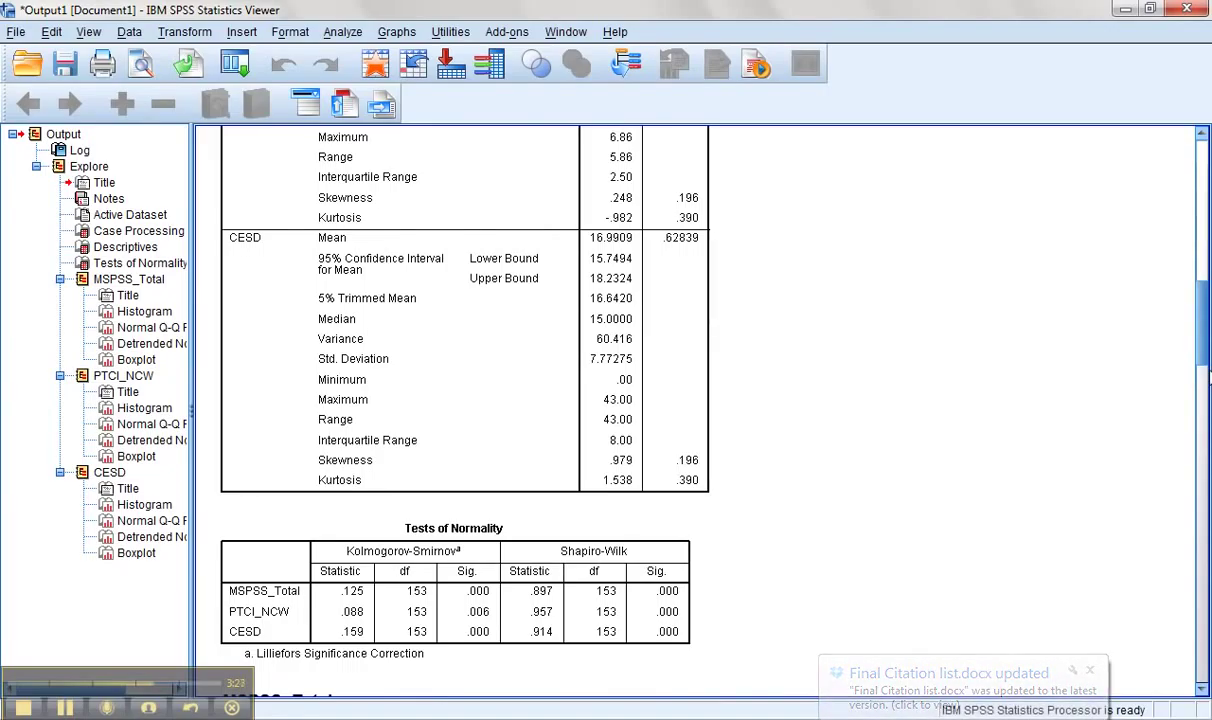
pyautogui.moveTo(1208, 376); pyautogui.dragTo(1205, 398)
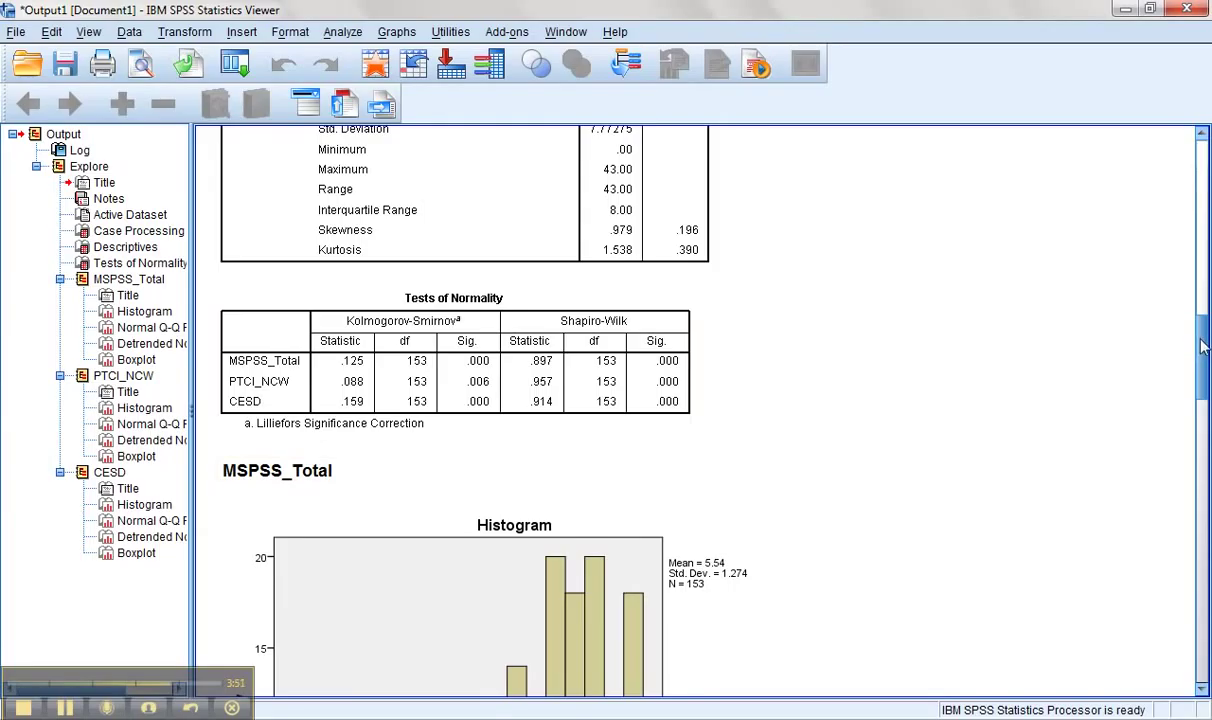
# - Examine the histograms of MSPSS_Total, PTCI_NCW and CESD and the normal Q-Q plot of MSPSS_Total
pyautogui.moveTo(1205, 340); pyautogui.dragTo(1203, 392)
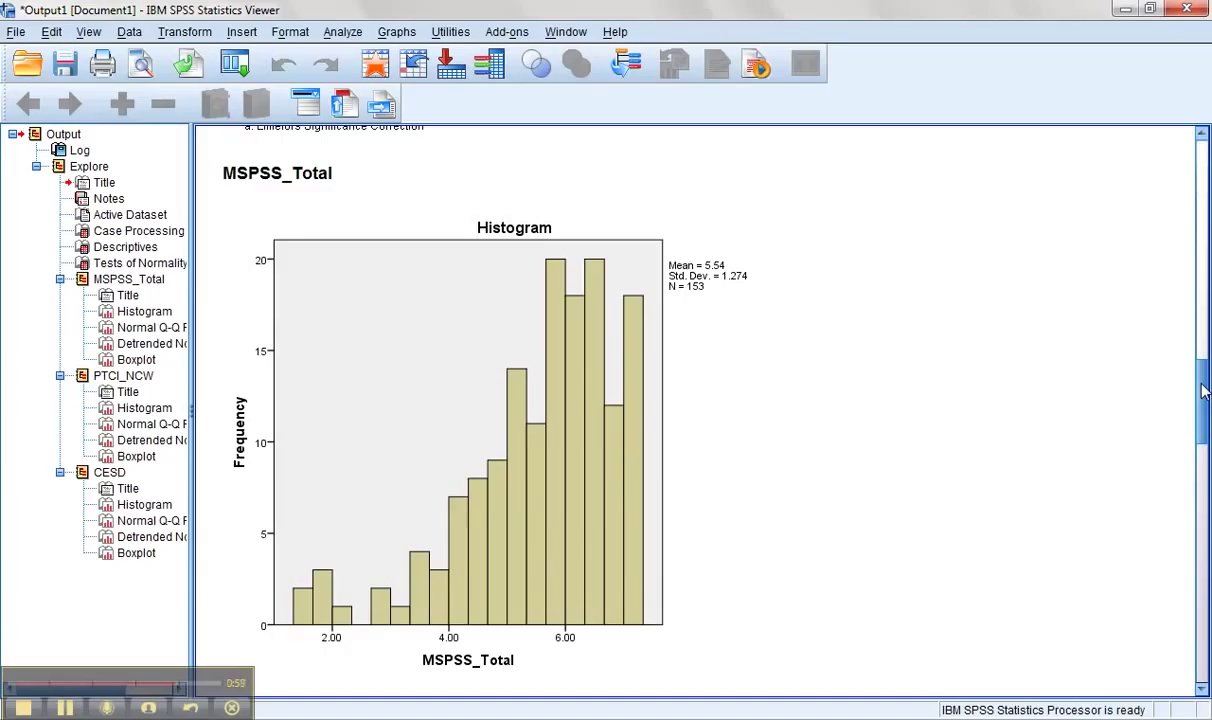
pyautogui.moveTo(1203, 392); pyautogui.dragTo(1203, 418)
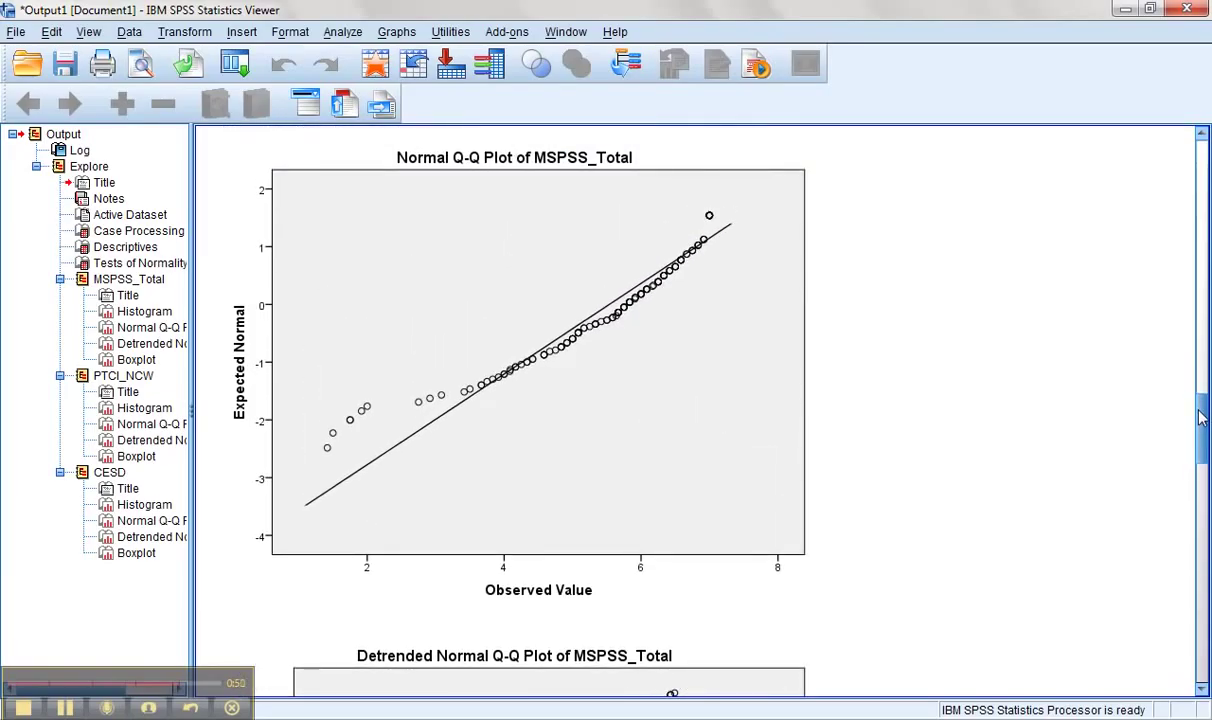
pyautogui.moveTo(1203, 418); pyautogui.dragTo(1206, 485)
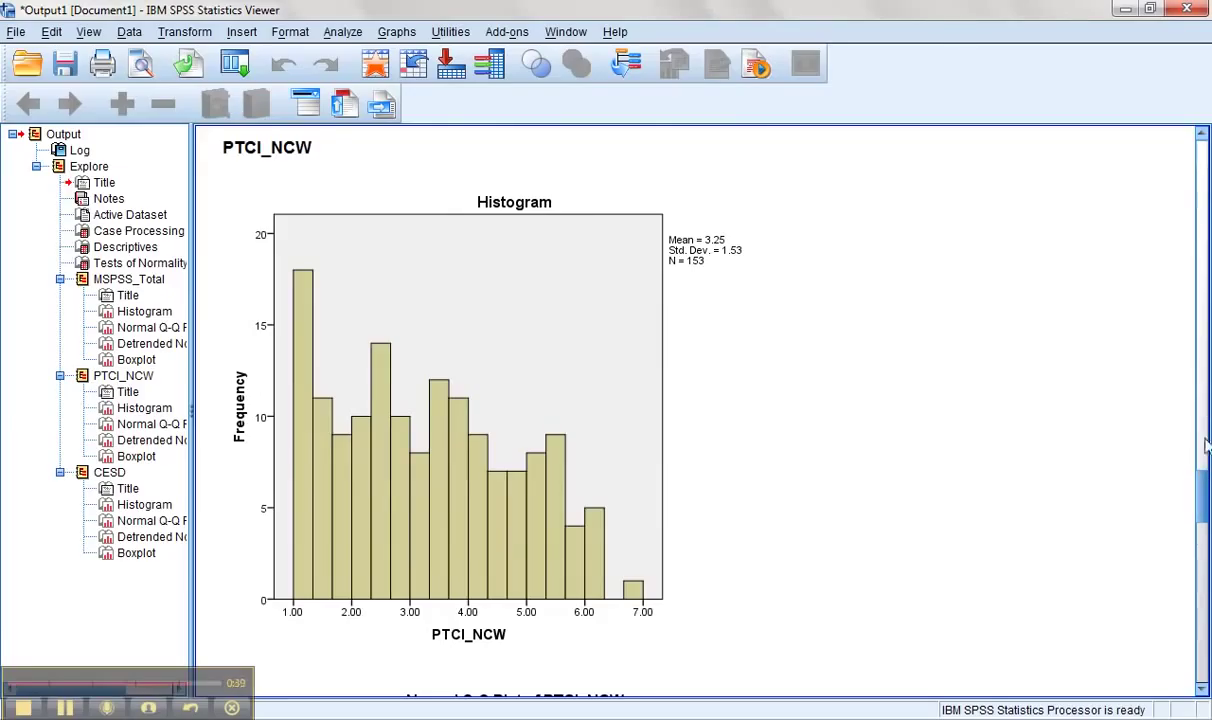
pyautogui.moveTo(1204, 507); pyautogui.dragTo(1204, 607)
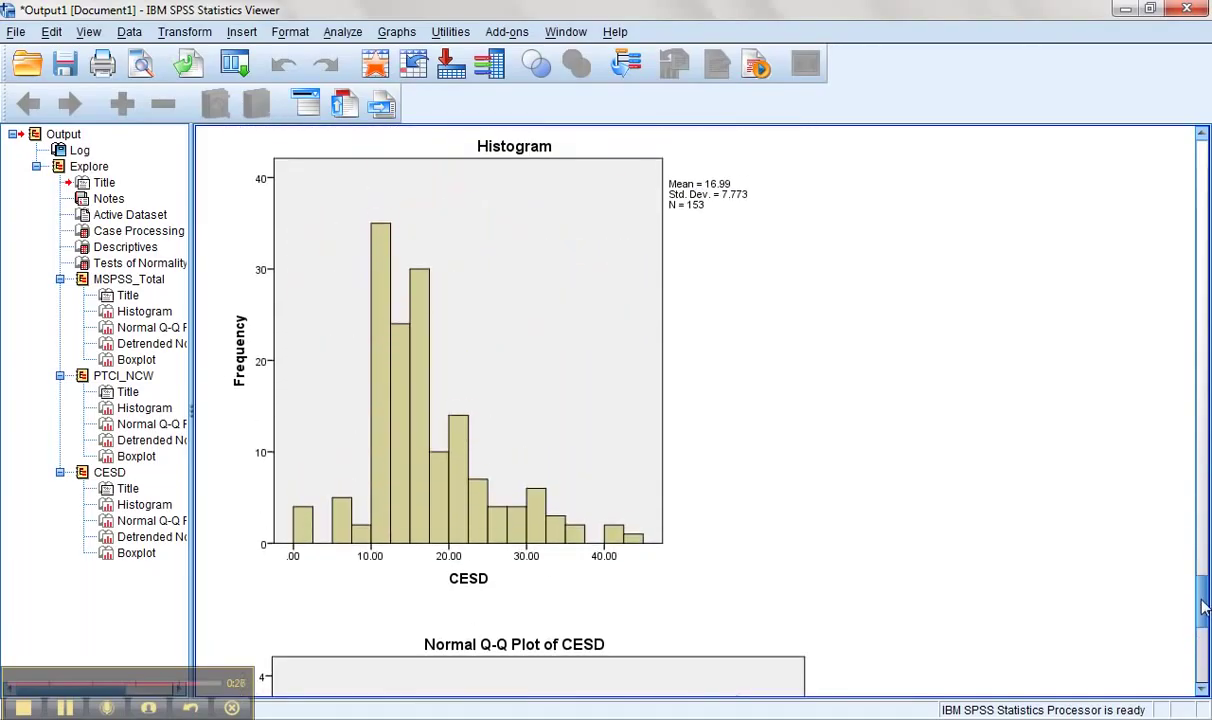